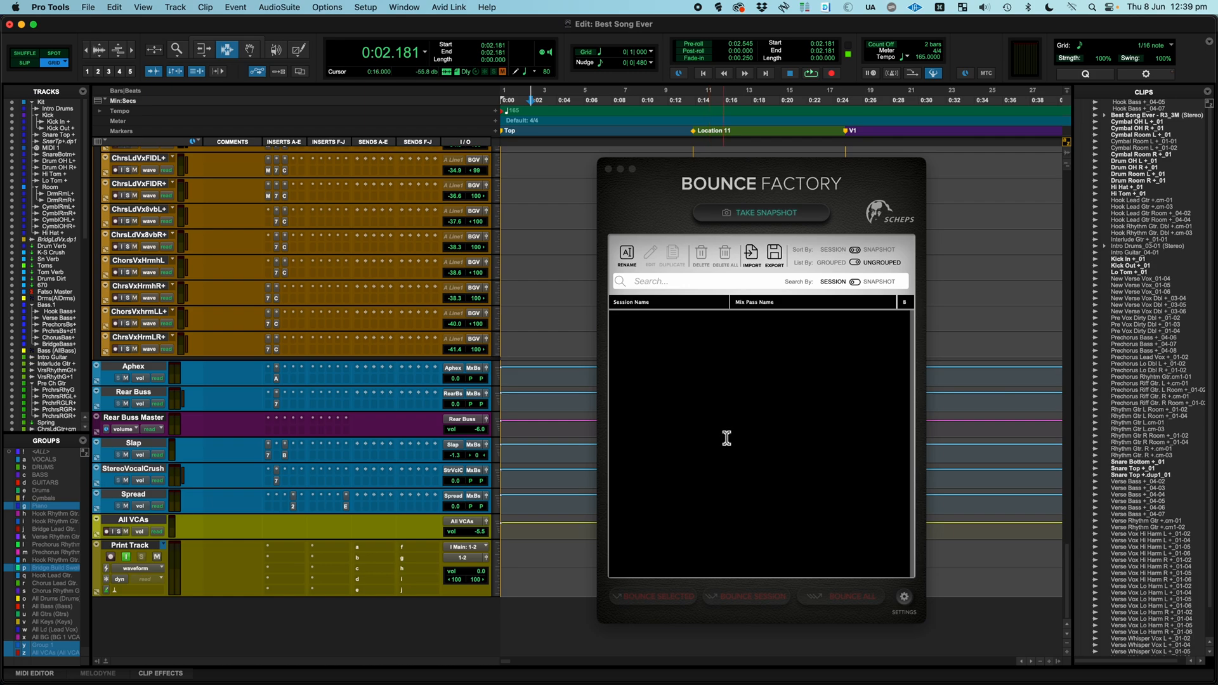
Examine the output and physical output choices for the mix source in the Bounce Mix settings, closing them without bouncing.
key("super+alt+b")
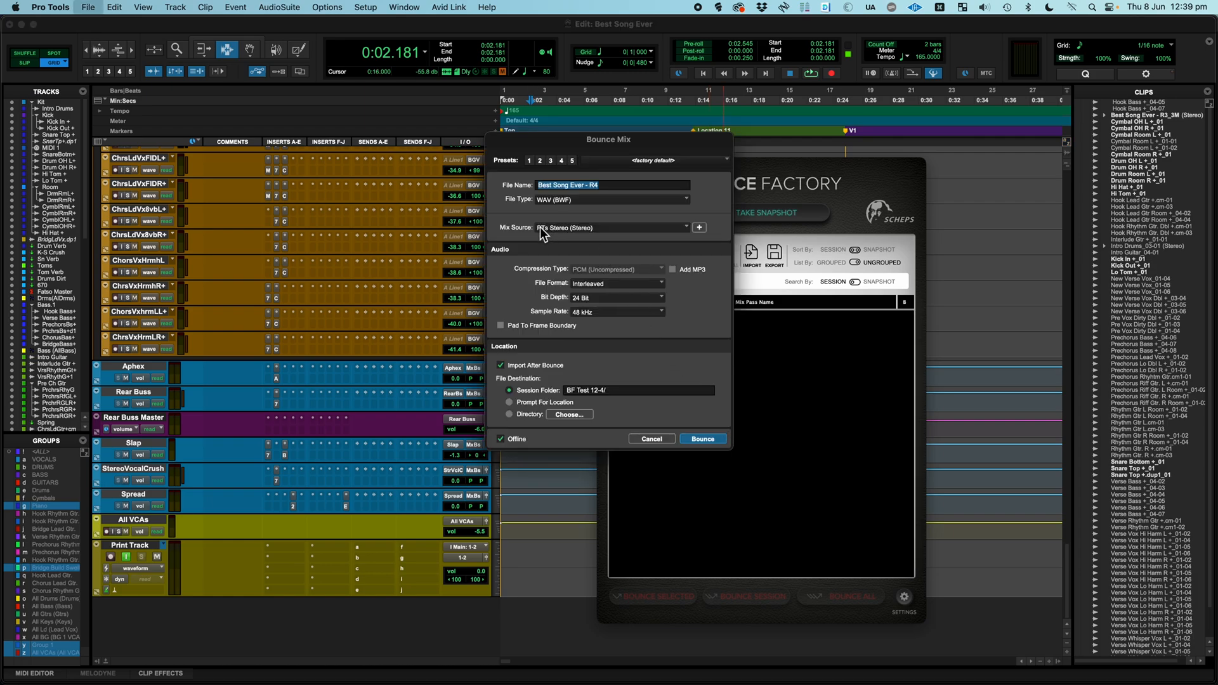
left_click(598, 228)
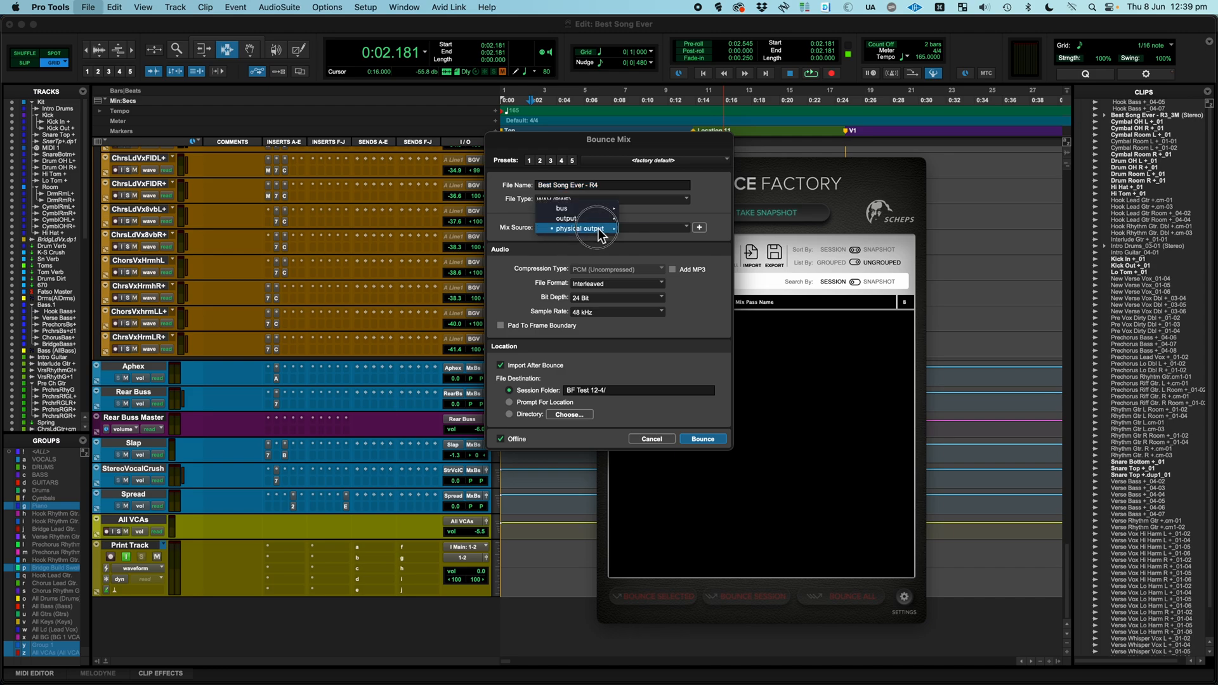
mouse_move(599, 229)
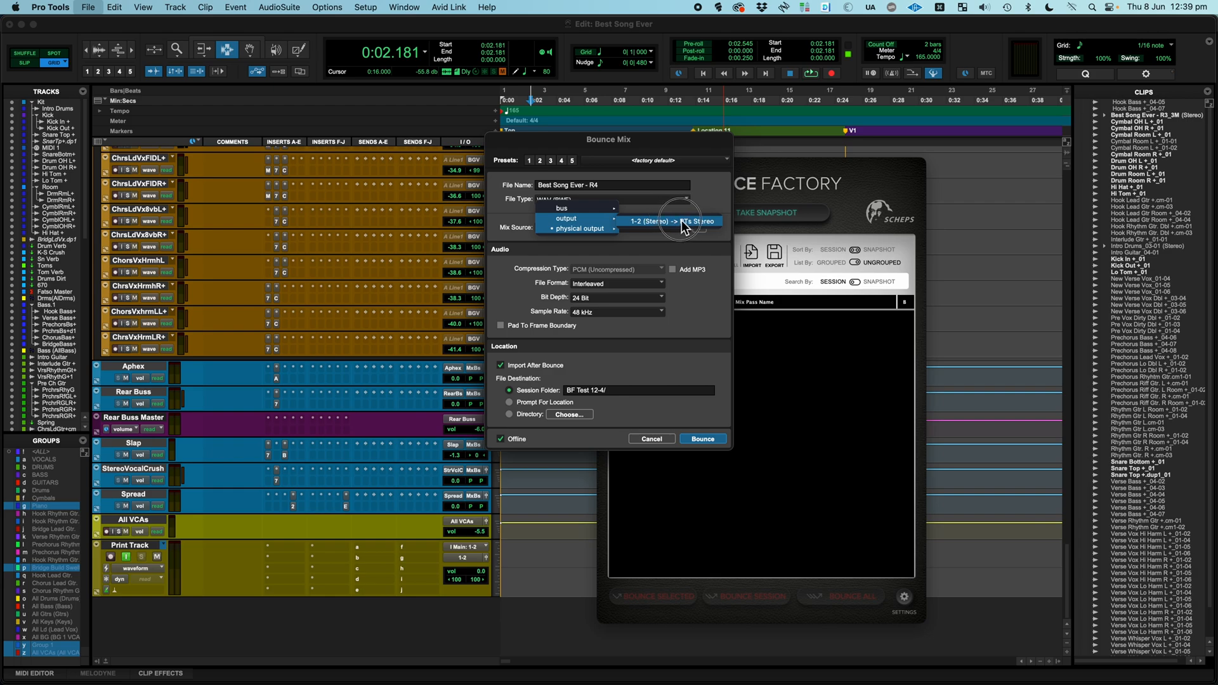
left_click(683, 226)
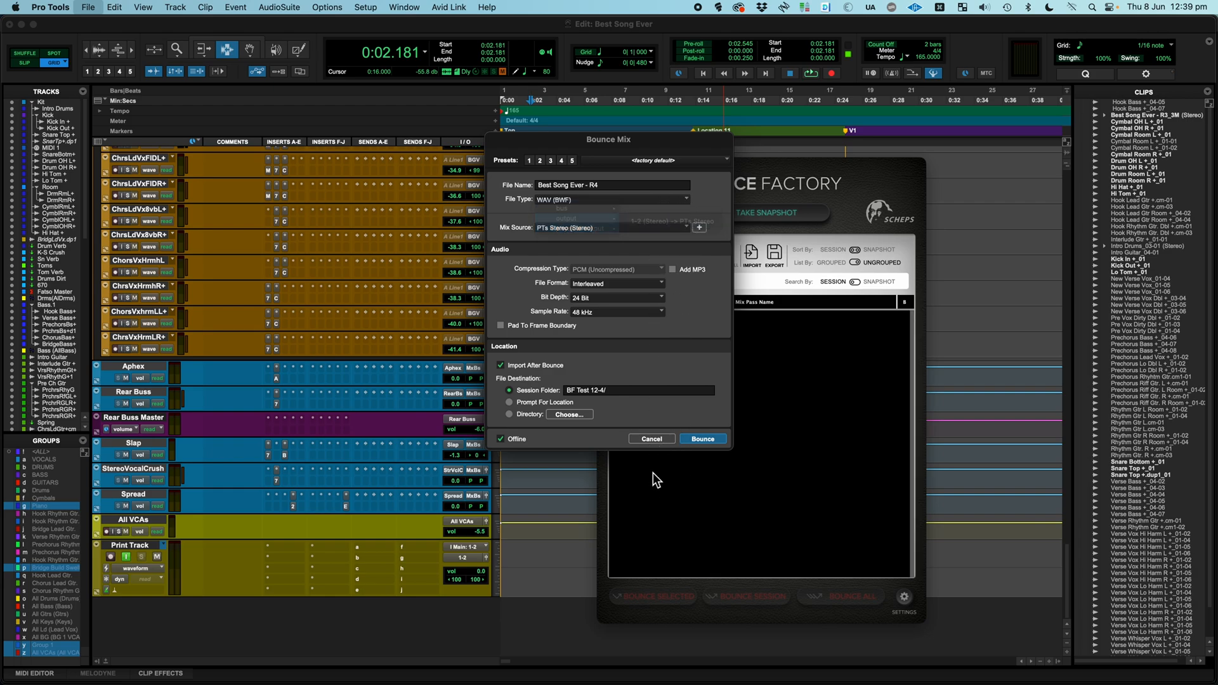
left_click(651, 439)
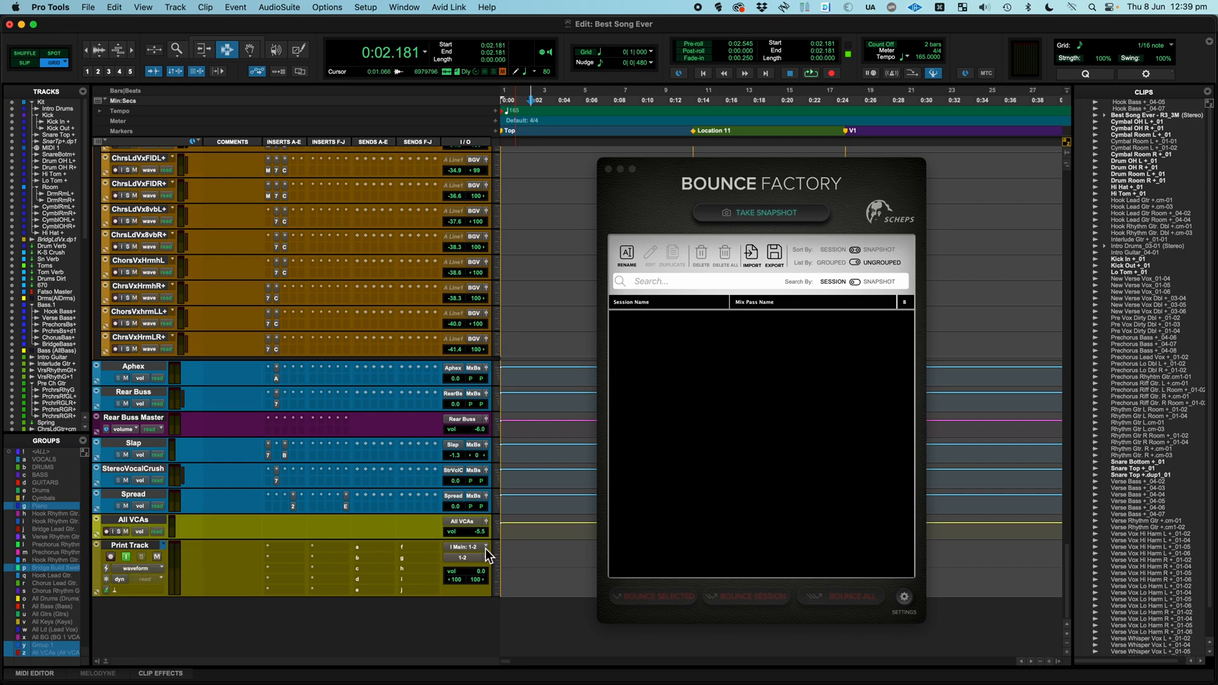
key("super+alt+b")
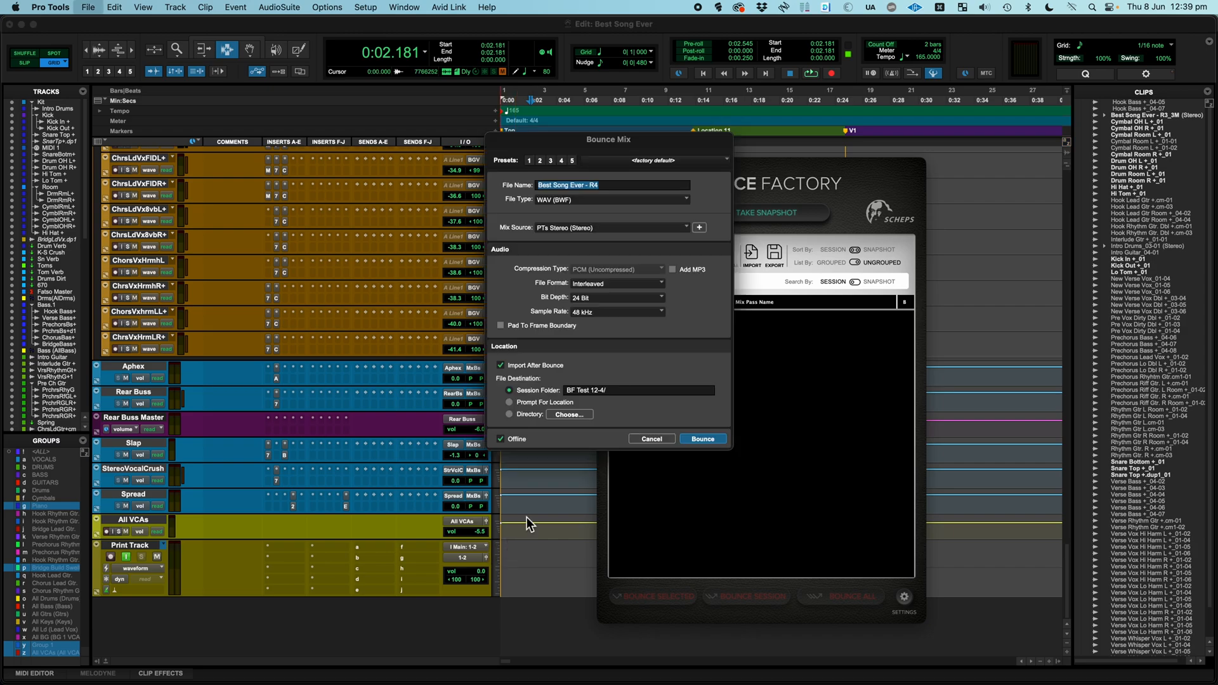
left_click(604, 229)
mouse_move(580, 208)
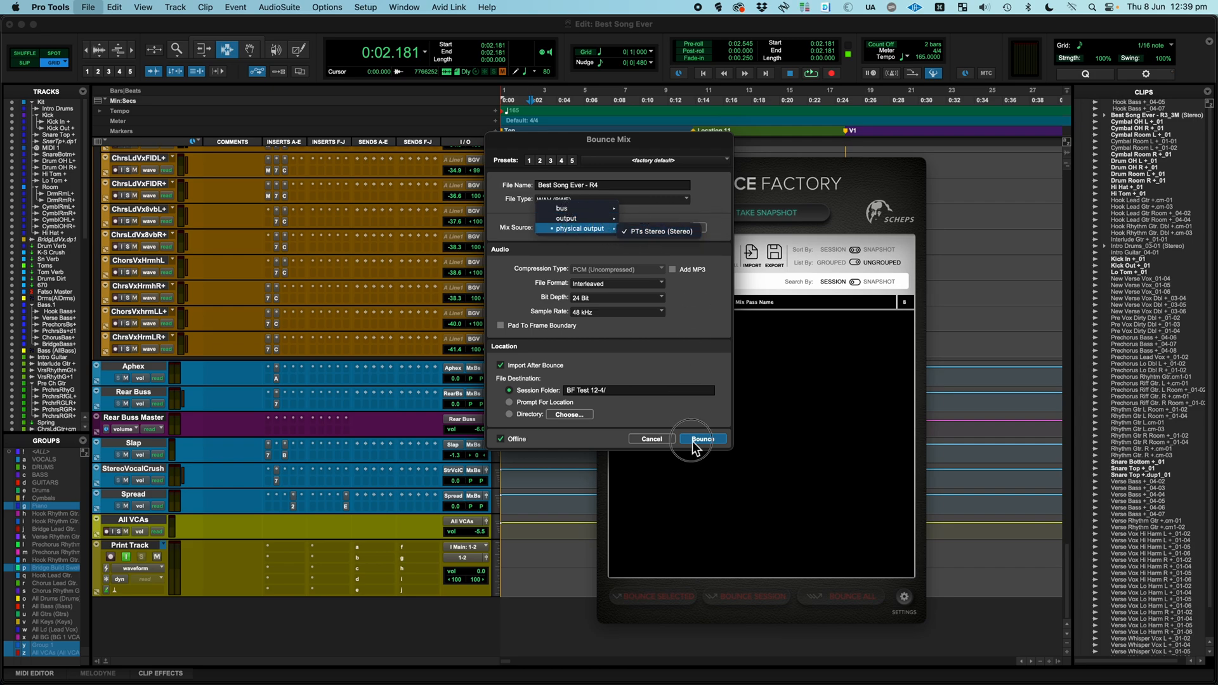
left_click(624, 443)
left_click(660, 443)
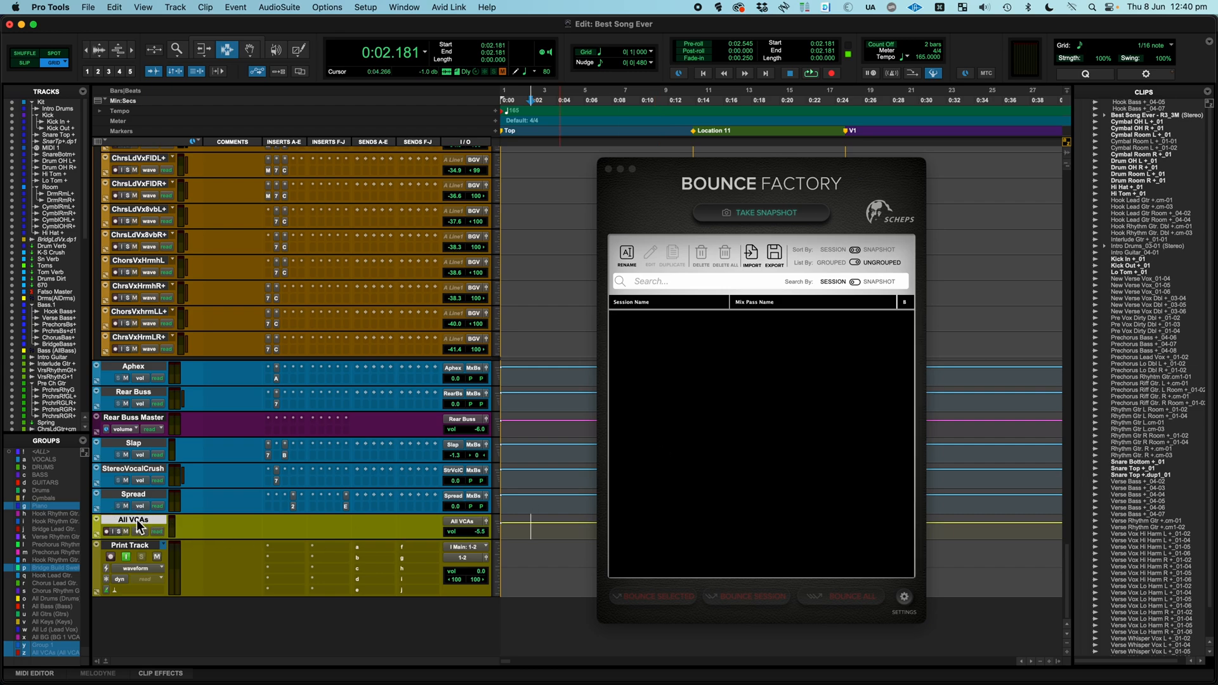
Create a stereo Aux Input track named "Mix Router" directly below the All VCAs track.
key("super+shift+n")
key("super+Right")
key("super+Down")
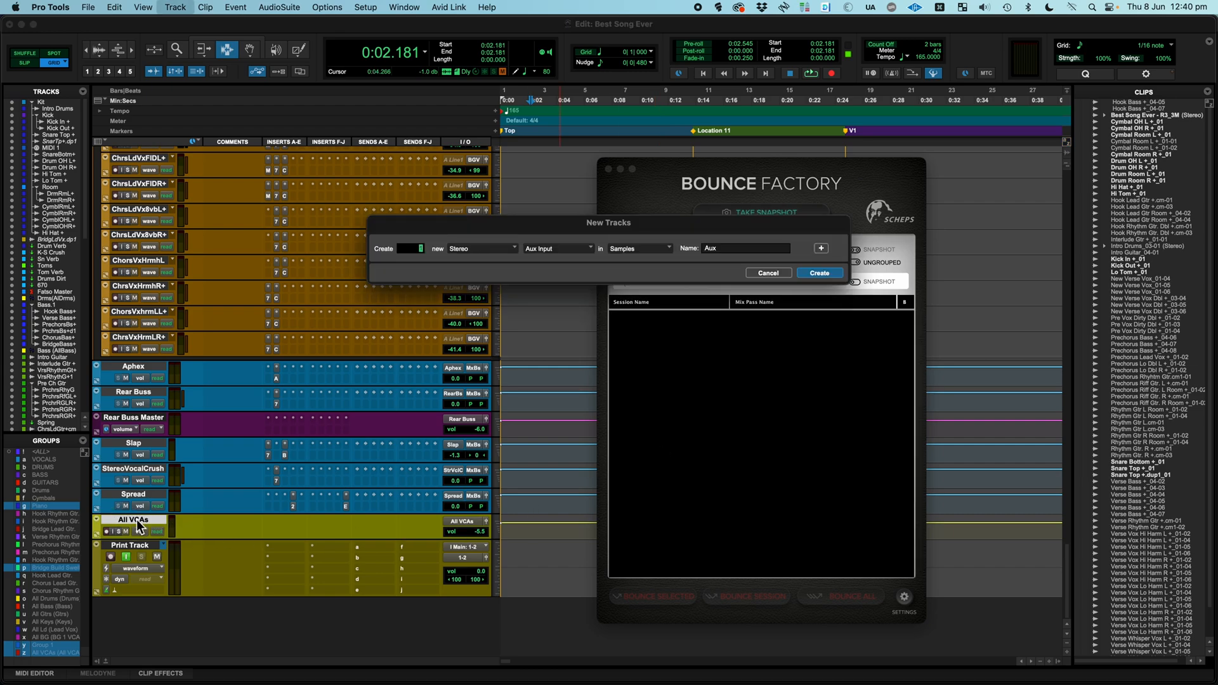
key("Tab")
type("q")
key("BackSpace")
type("Mix Router")
key("Return")
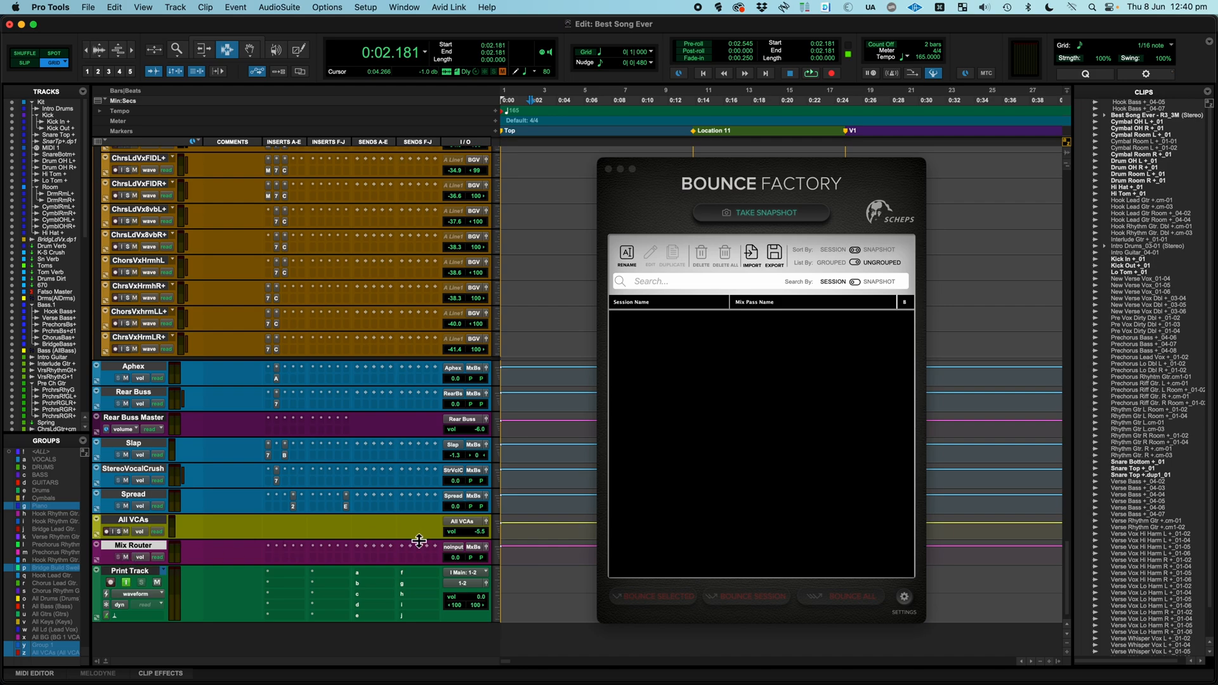
Enlarge the Mix Router track and set its input to the I Main: 1-2 (Stereo) interface path.
key("ctrl+Up")
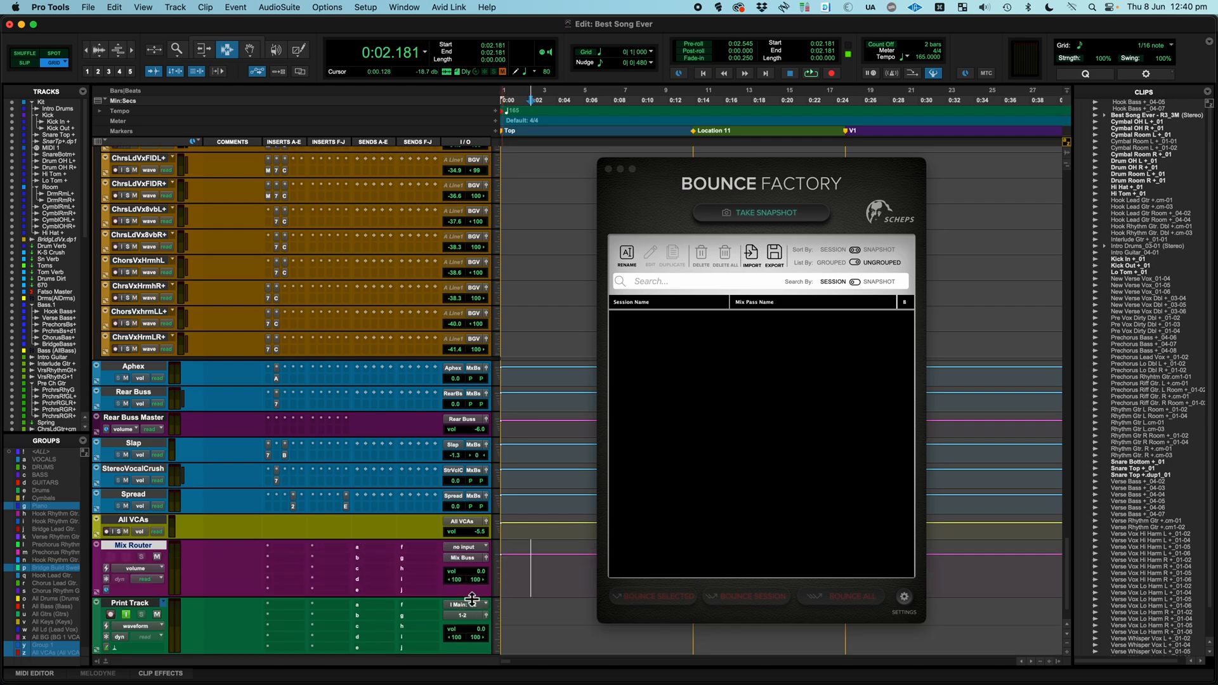
left_click(469, 547)
mouse_move(470, 549)
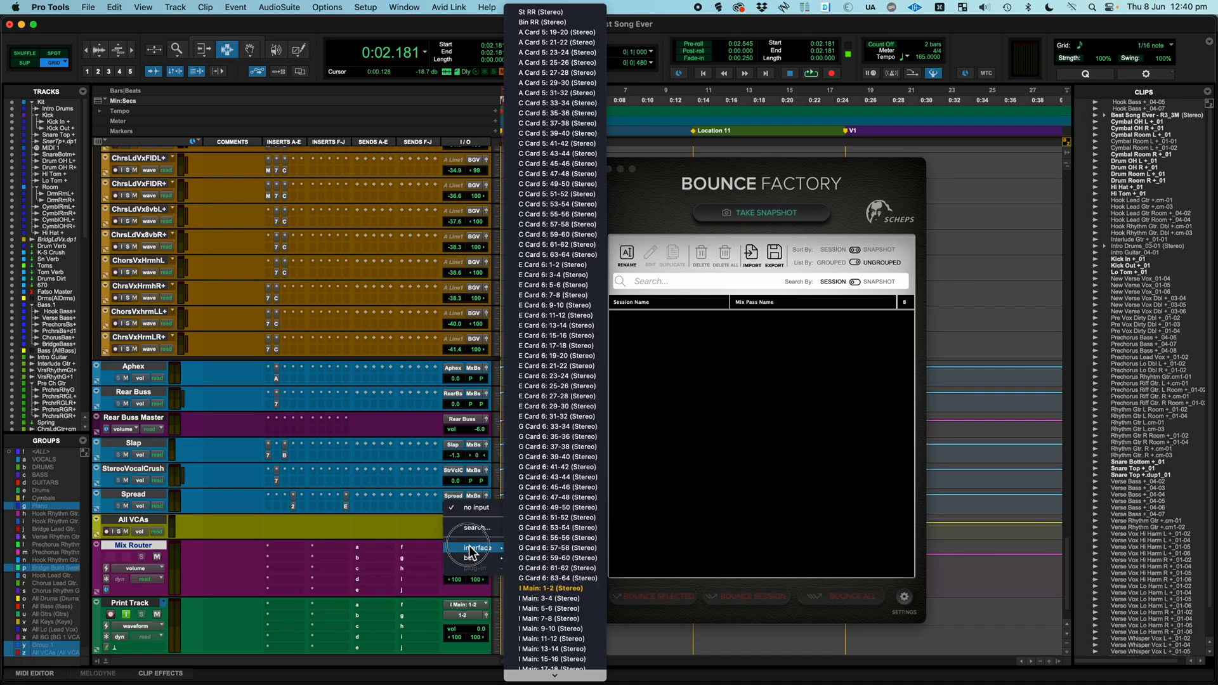
left_click(562, 587)
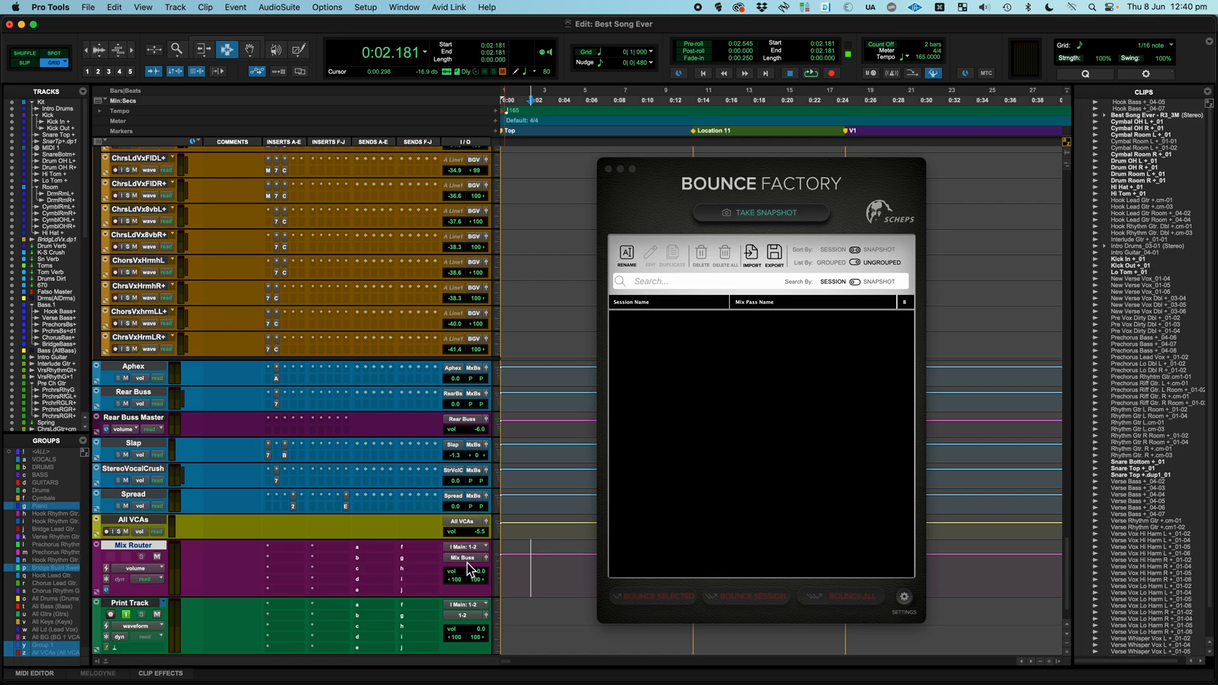
Route the Mix Router track's output to Bus 39-40 (Stereo) and rename that bus "Mix Router".
left_click(466, 559)
mouse_move(473, 569)
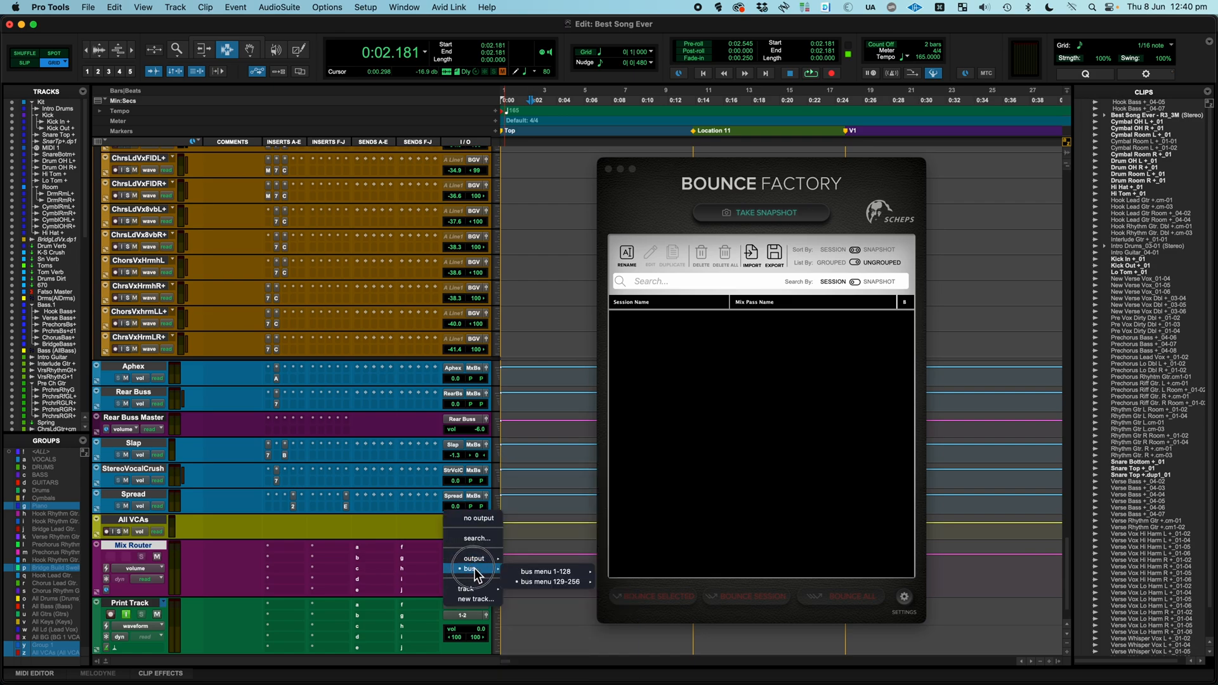
mouse_move(540, 574)
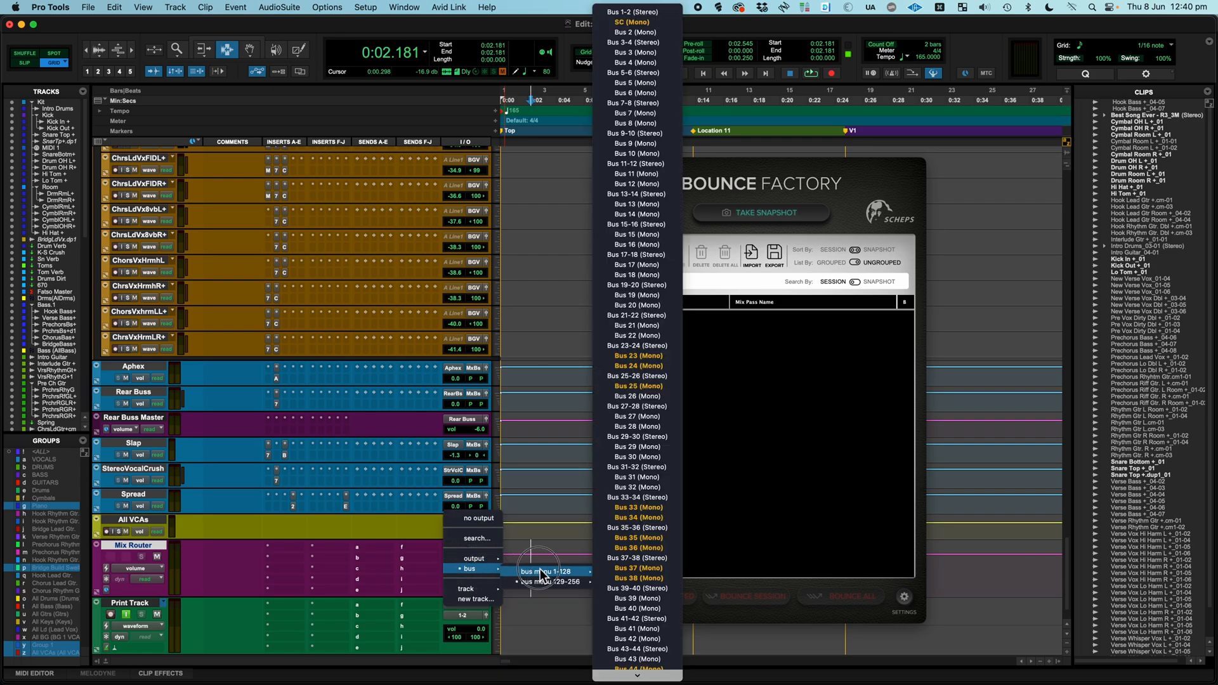
left_click(653, 587)
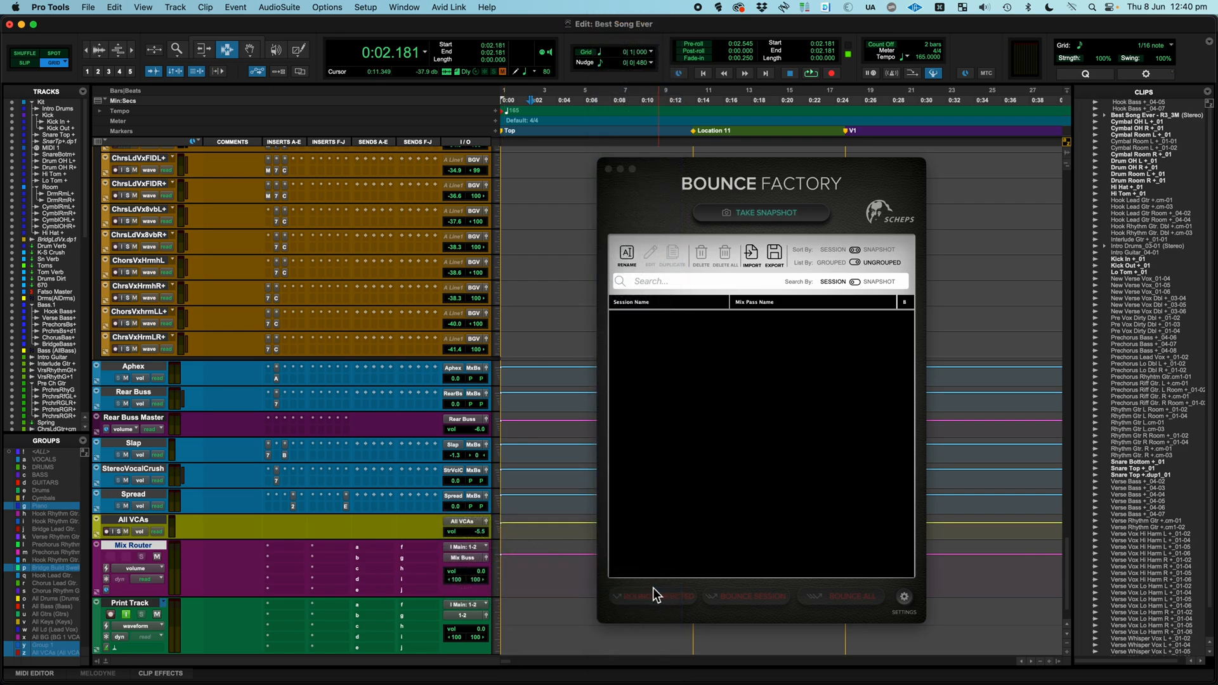
right_click(466, 561)
left_click(473, 582)
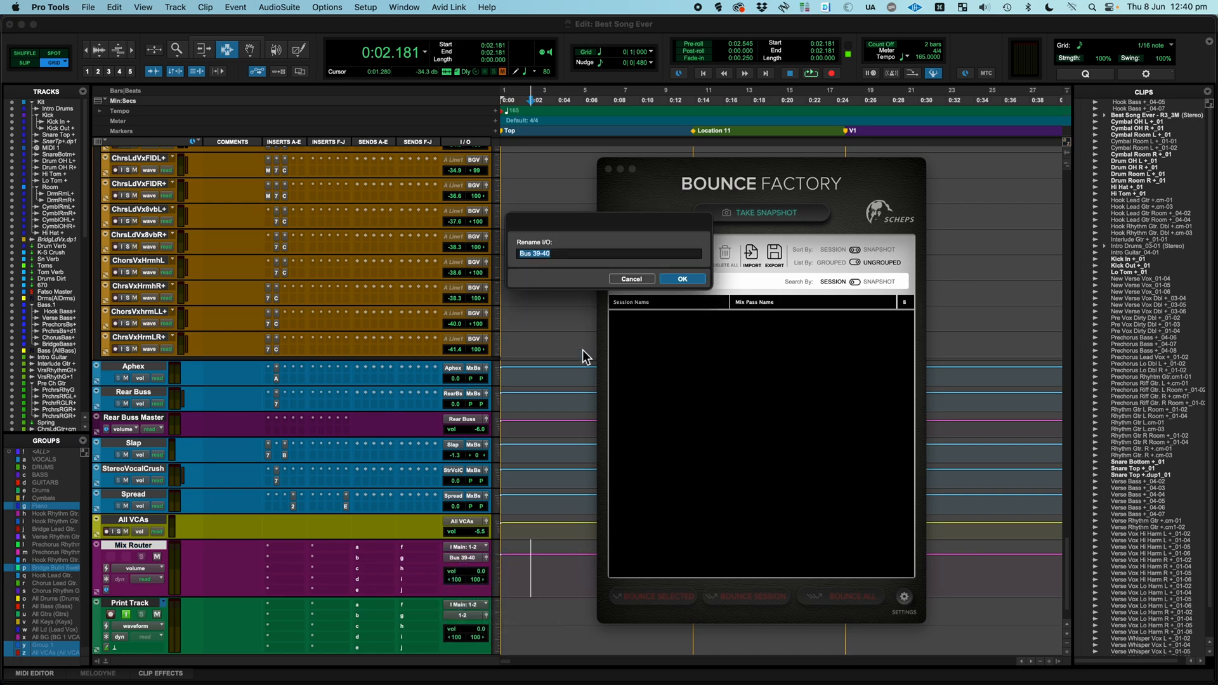
type("Mix Router")
key("Return")
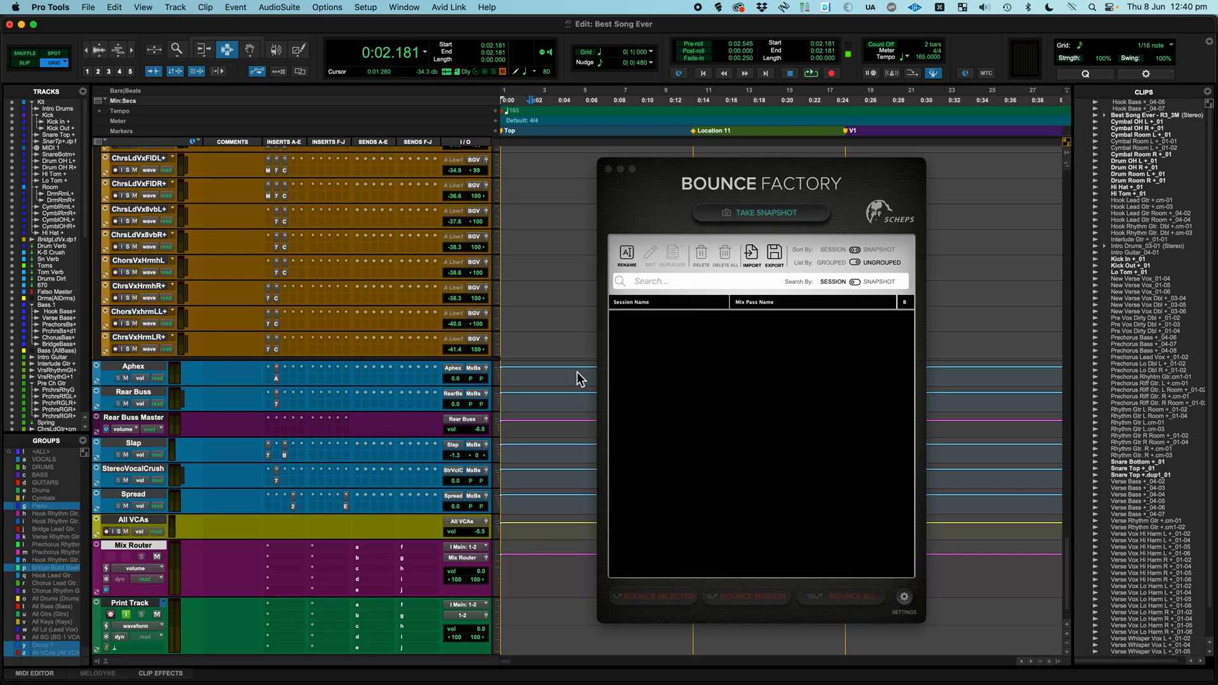
Set the Print Track's input to the Mix Router bus.
left_click(463, 606)
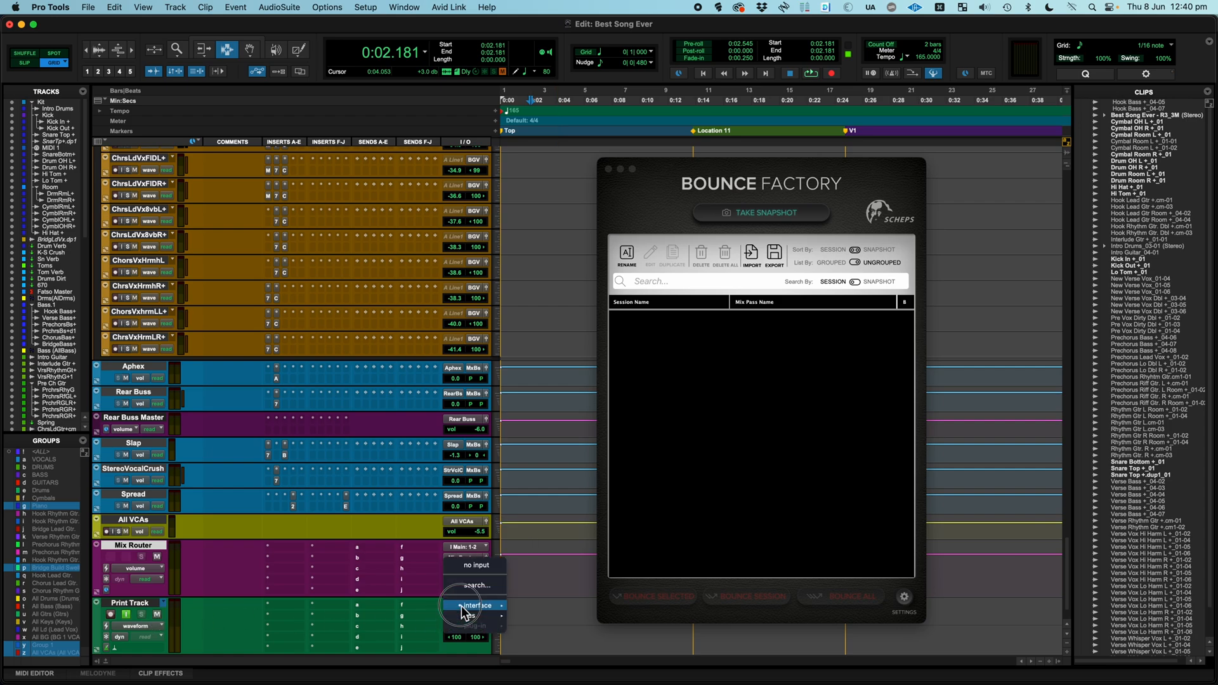
mouse_move(466, 611)
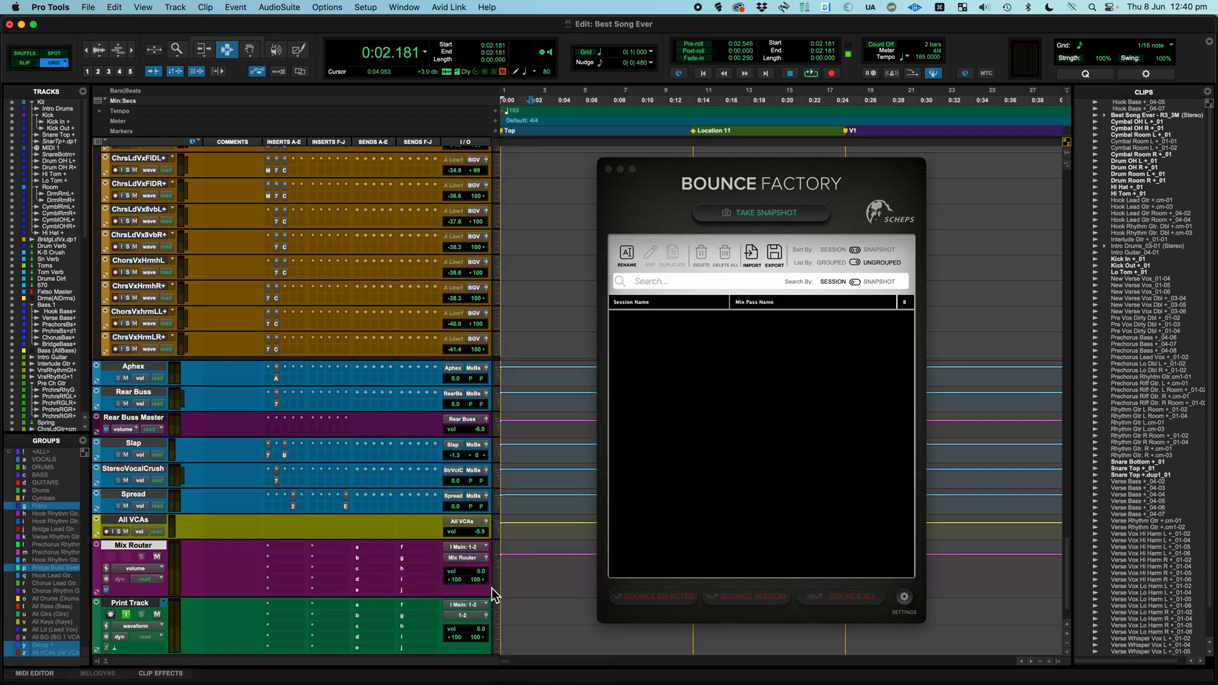
type("rout")
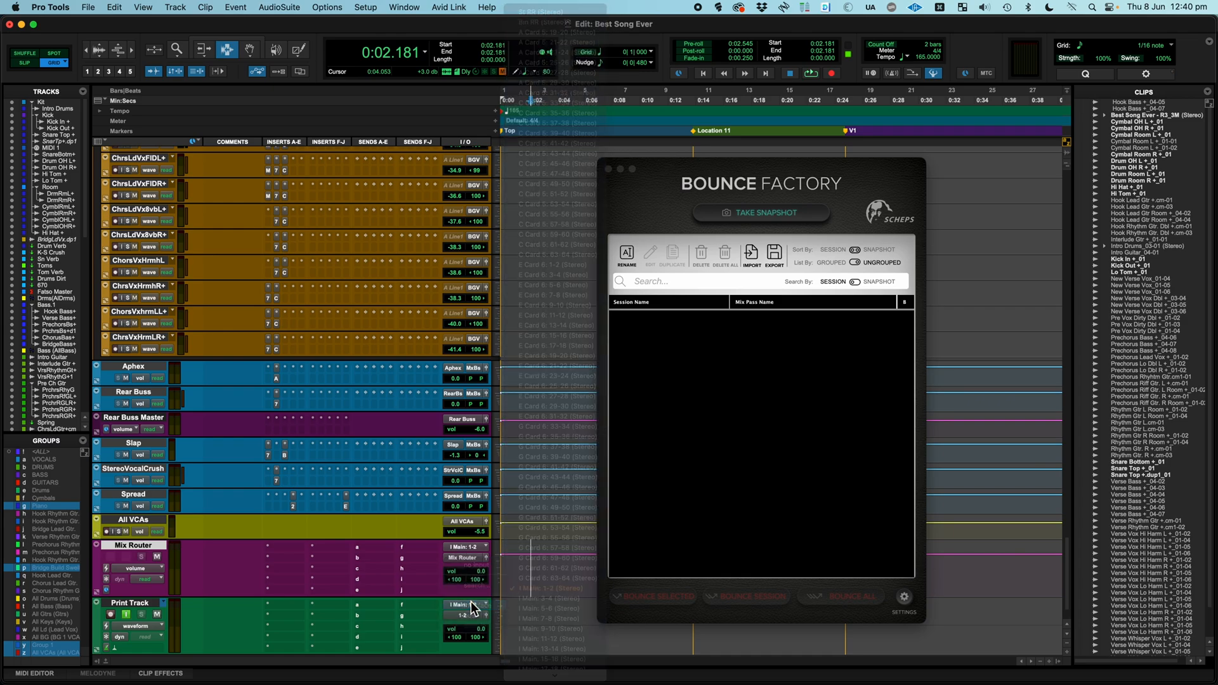
left_click(528, 602)
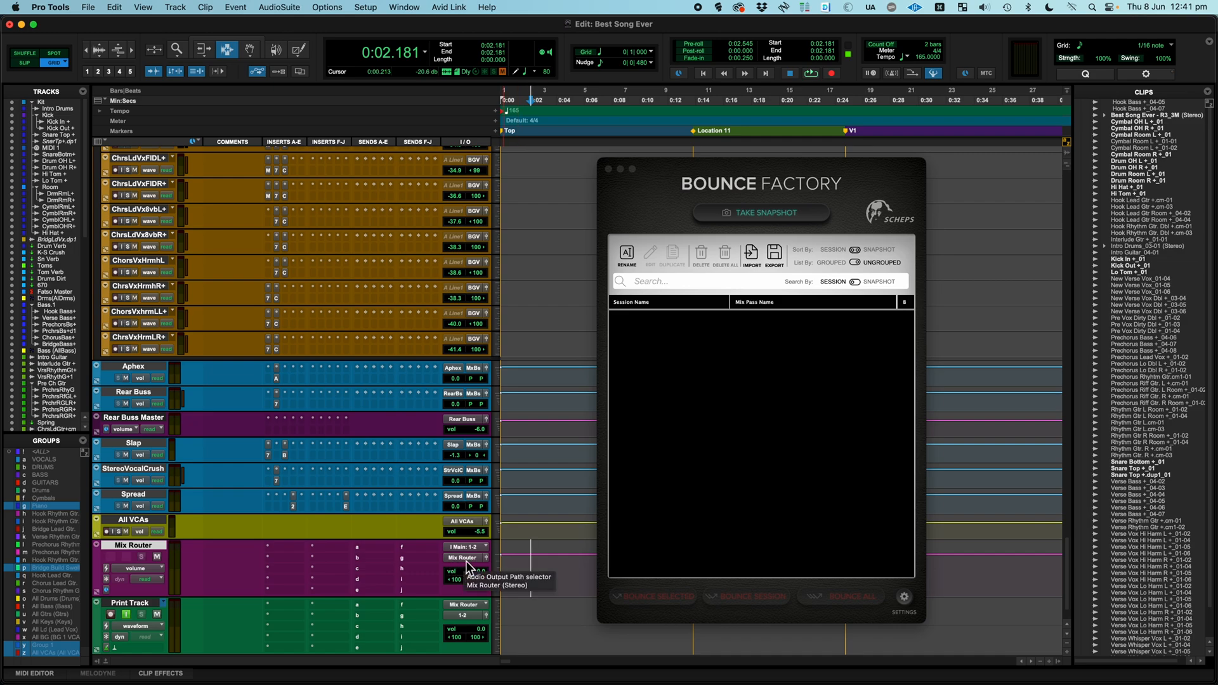
Check the bus choices for the mix source in the Bounce Mix settings, closing them without bouncing.
key("super+alt+b")
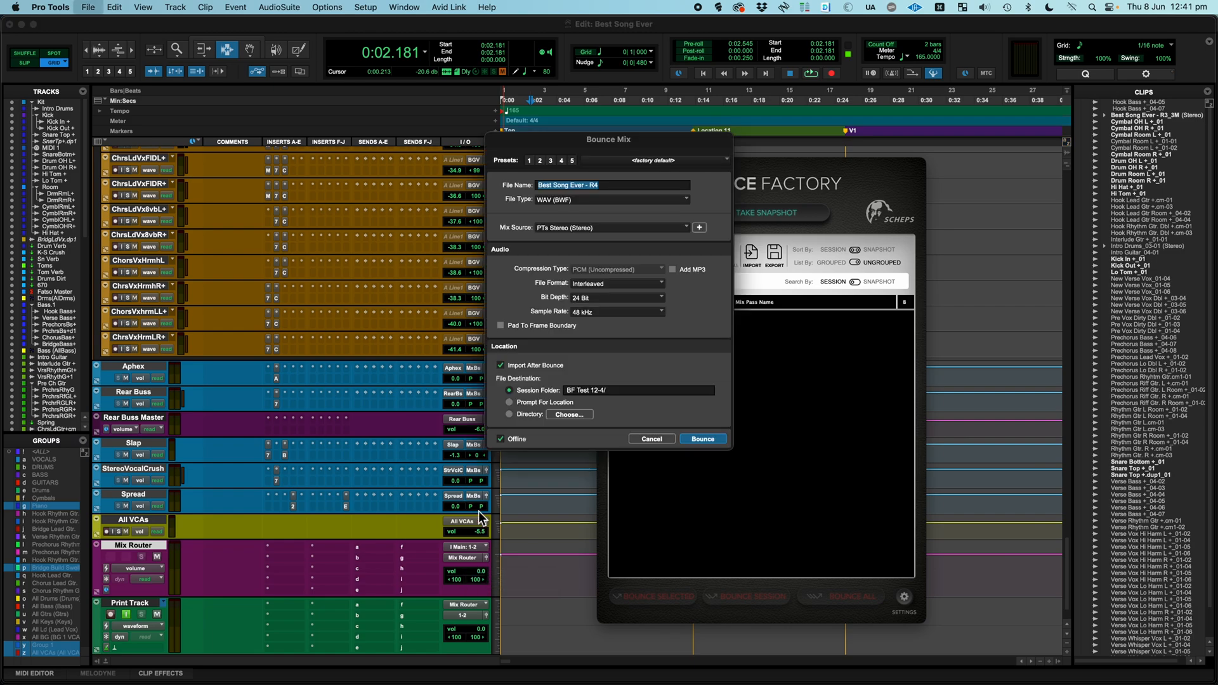
left_click(561, 227)
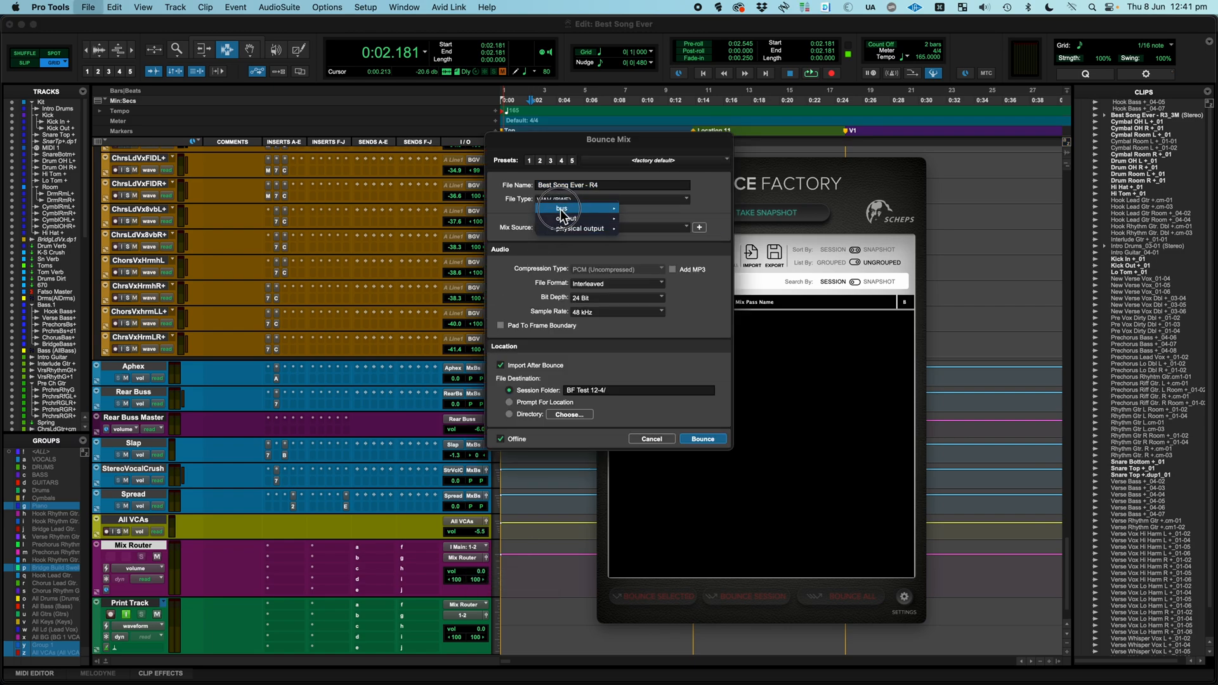
mouse_move(562, 210)
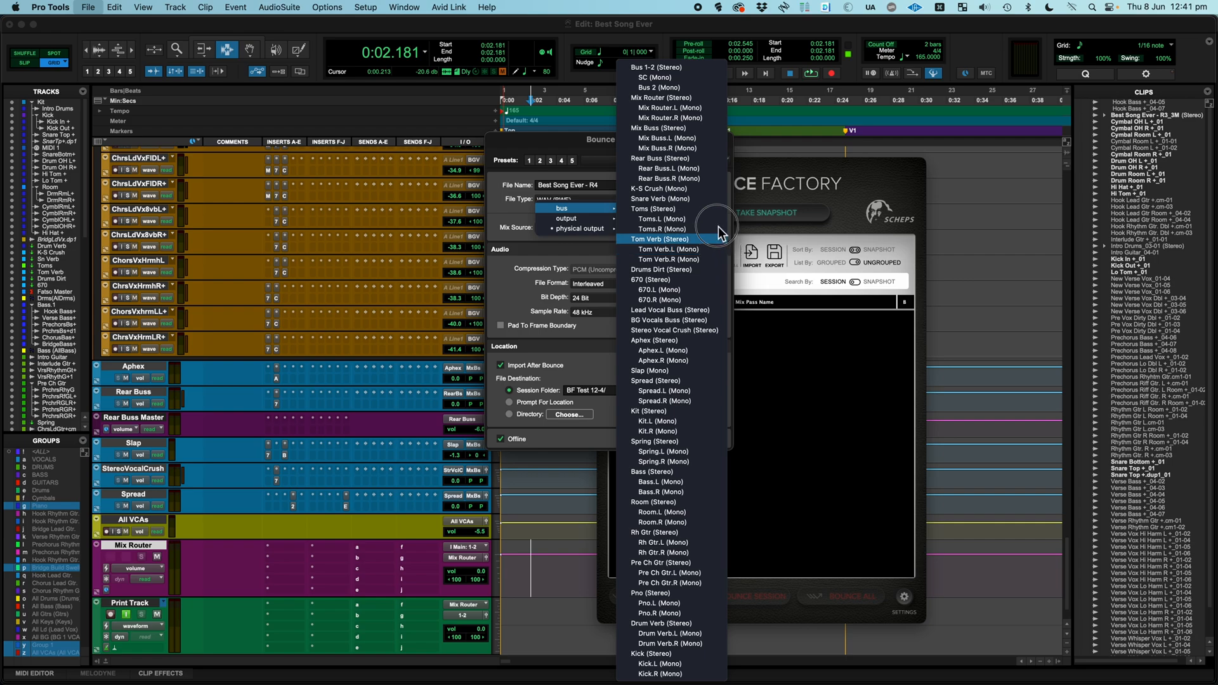
left_click(239, 345)
left_click(661, 439)
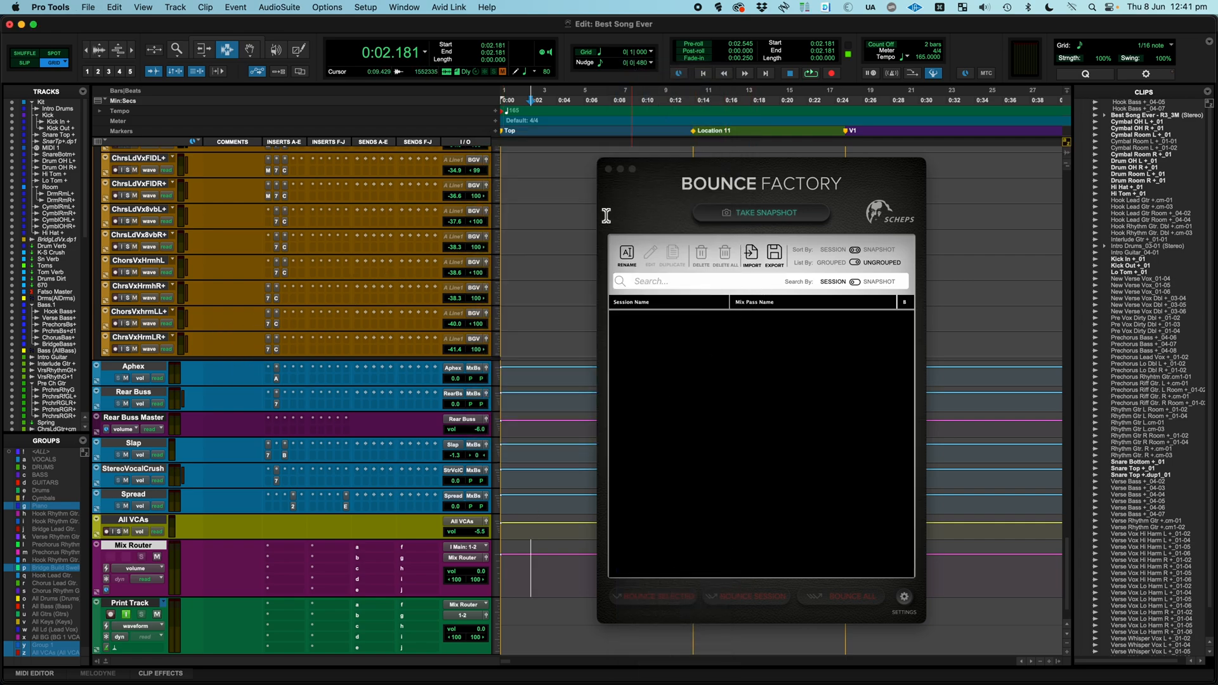
Take a Bounce Factory snapshot using a timeline selection on the Mix Router track from 0:01.454 to 0:04.363.
left_click(766, 214)
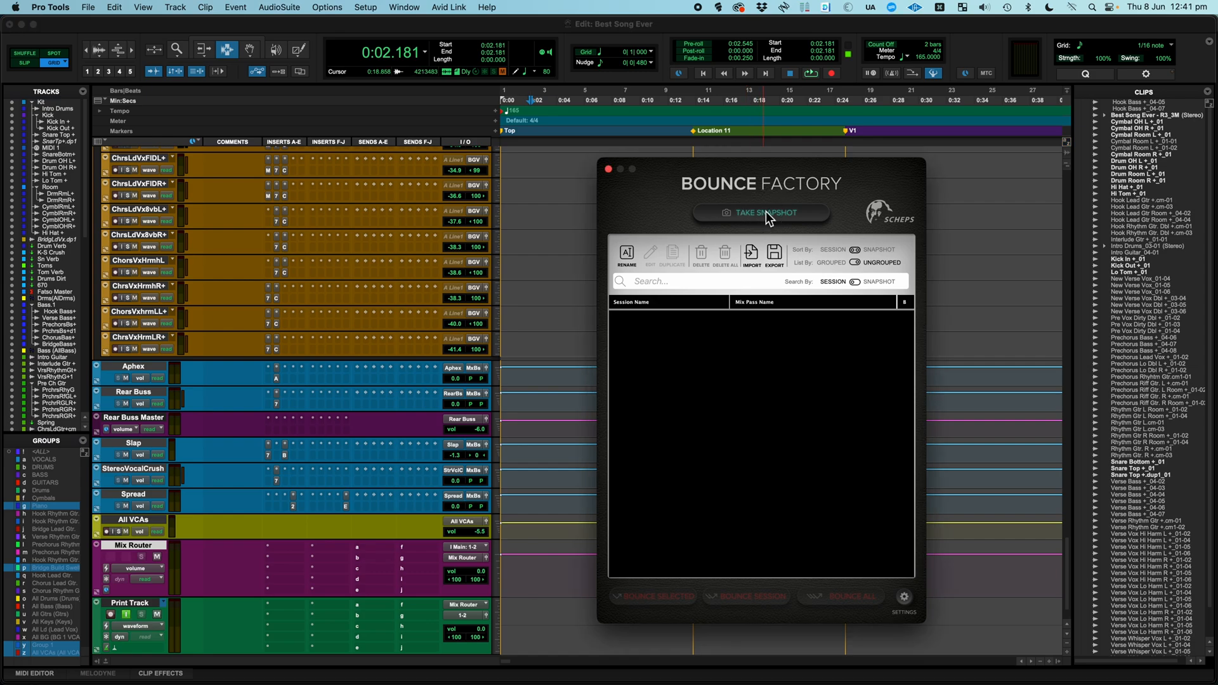
left_click(766, 214)
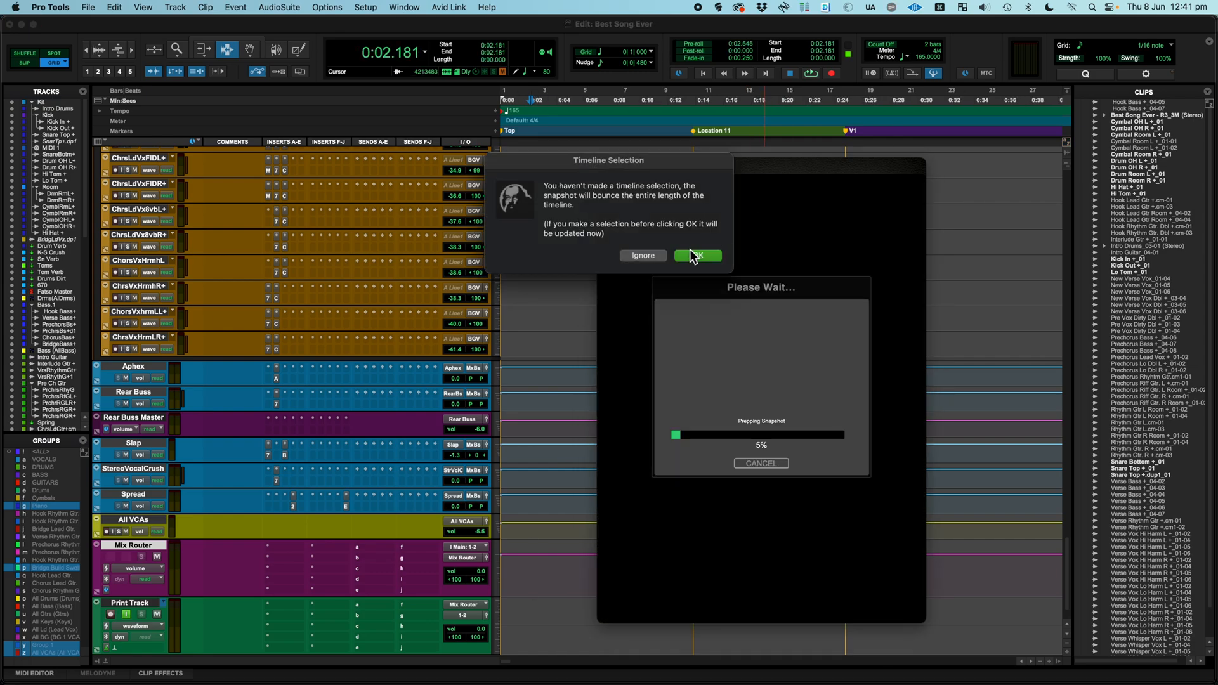
left_click_drag(520, 583, 561, 581)
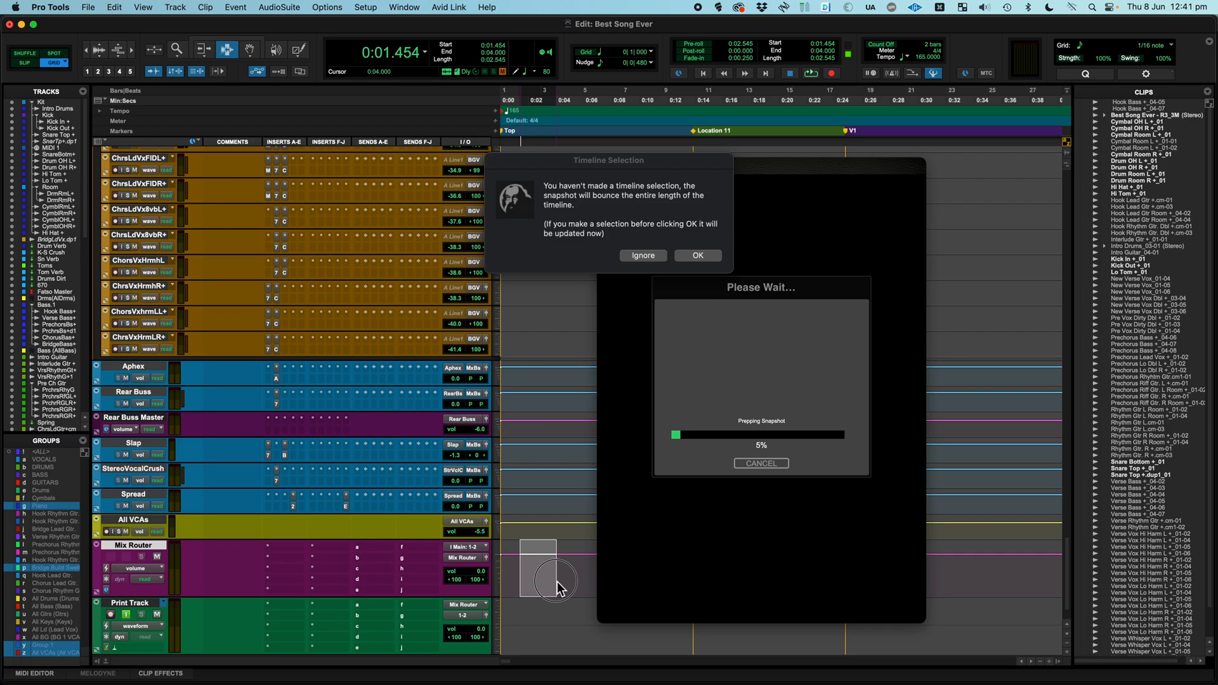
left_click(699, 255)
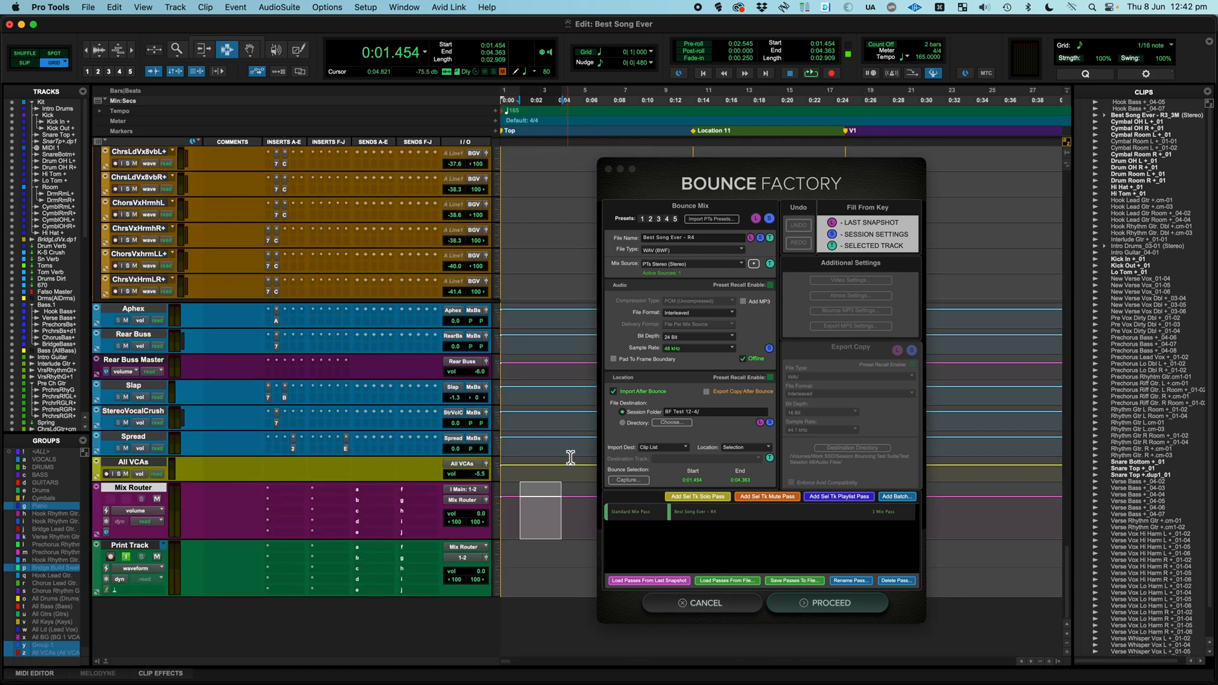
Turn off offline bouncing for the snapshot and set its mix source to the Mix Router (Stereo) bus.
left_click(744, 359)
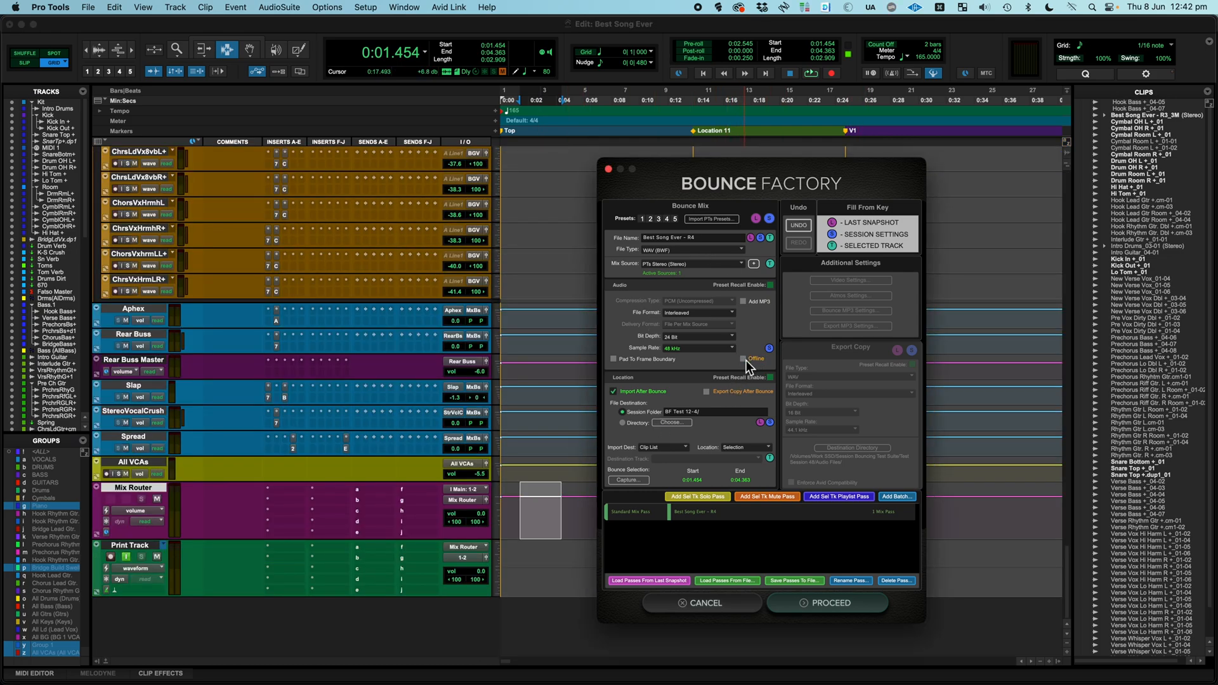
left_click(660, 265)
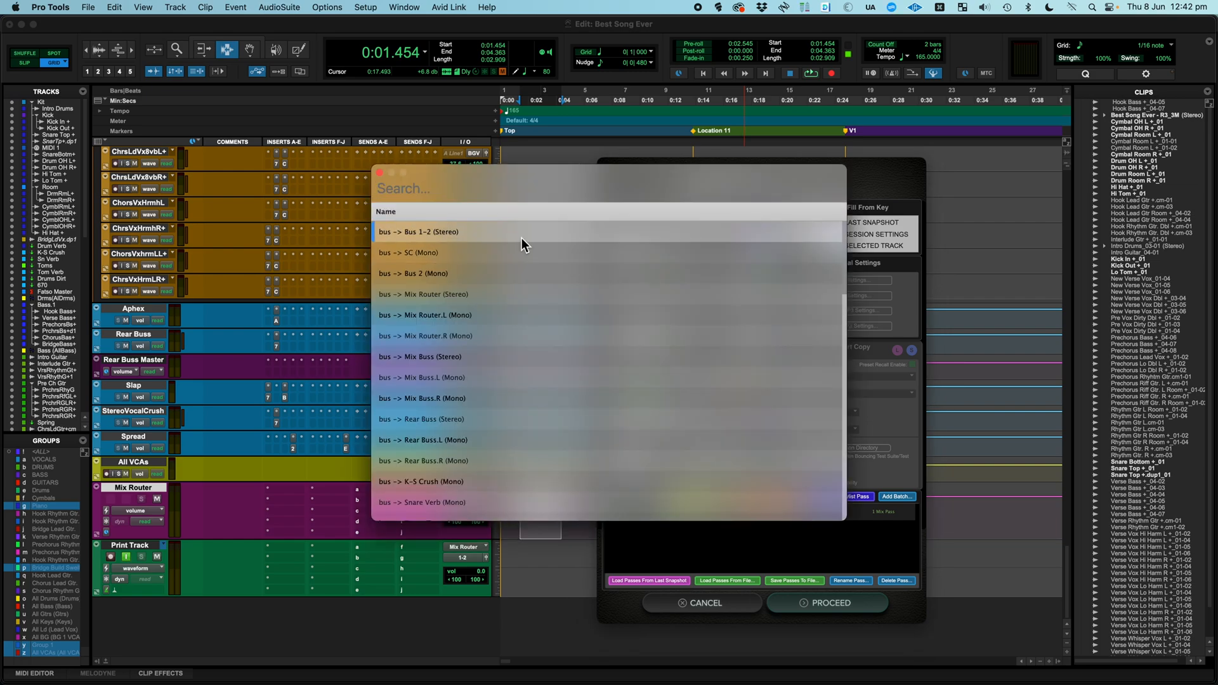
type("rout")
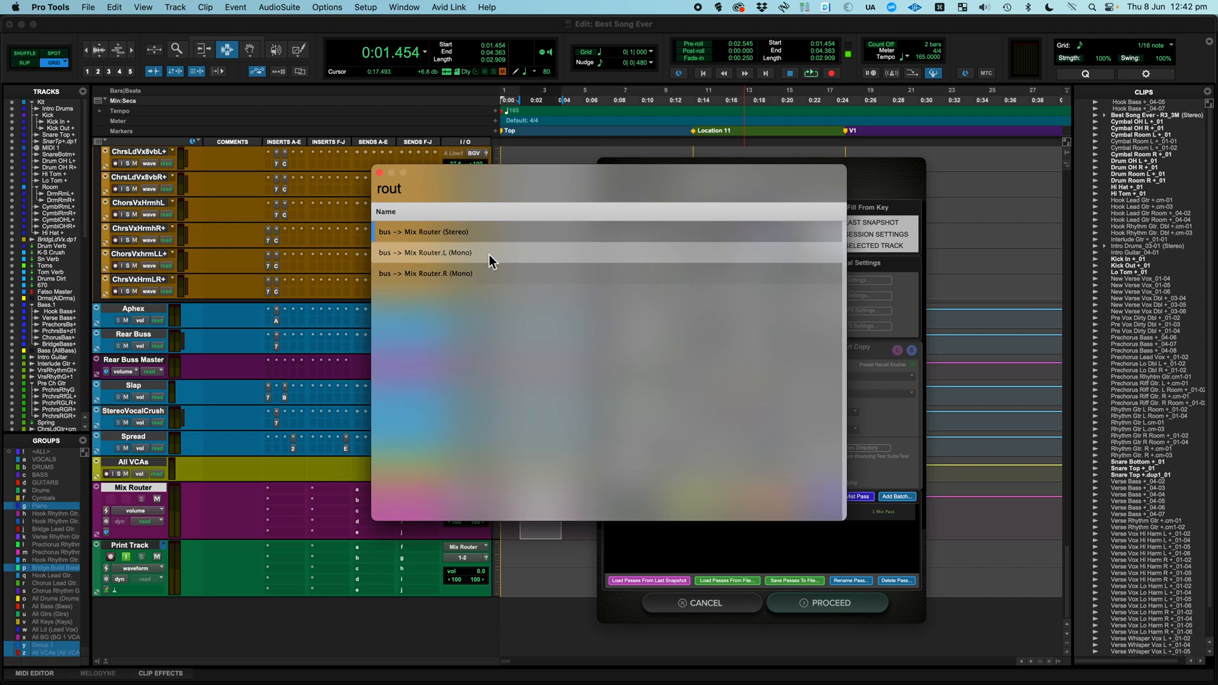
left_click(488, 231)
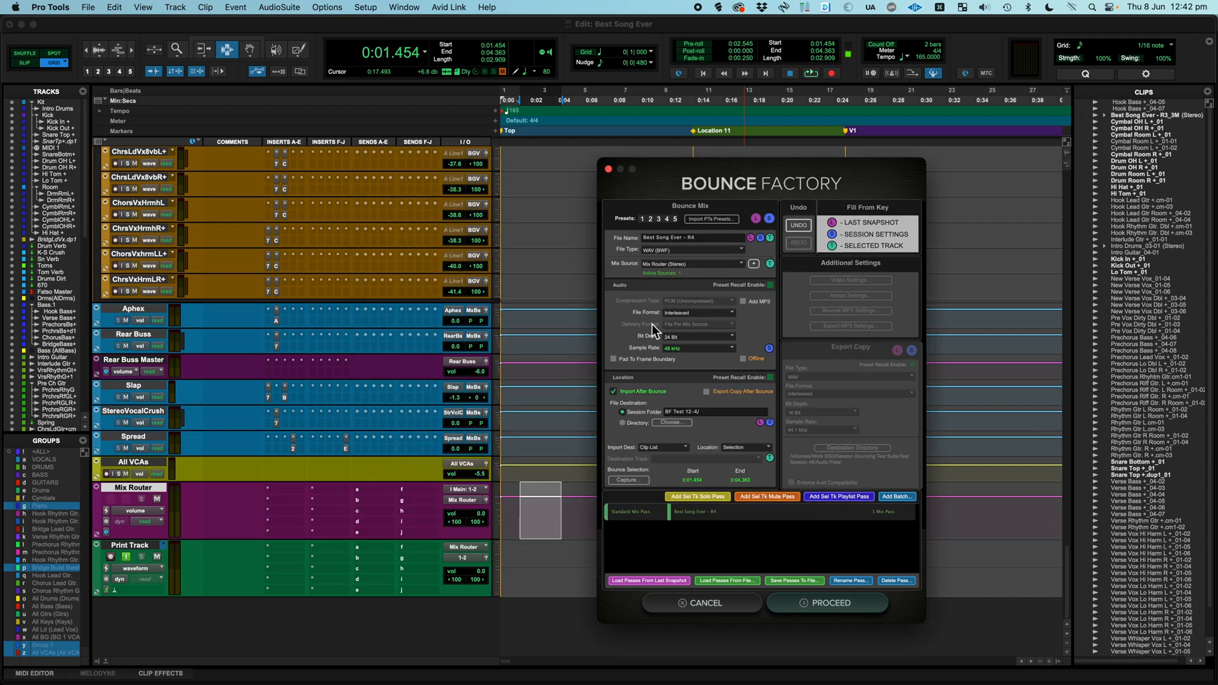